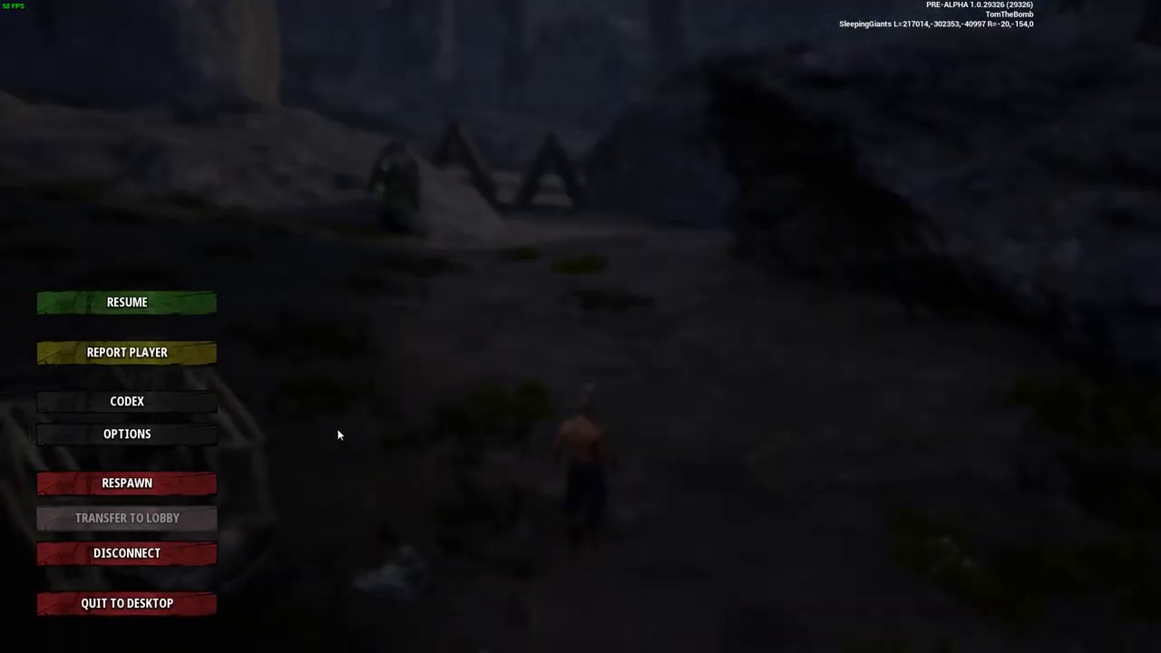
Step: Respawn from the pause menu and confirm to bring up the spawn map
left_click(178, 491)
left_click(626, 390)
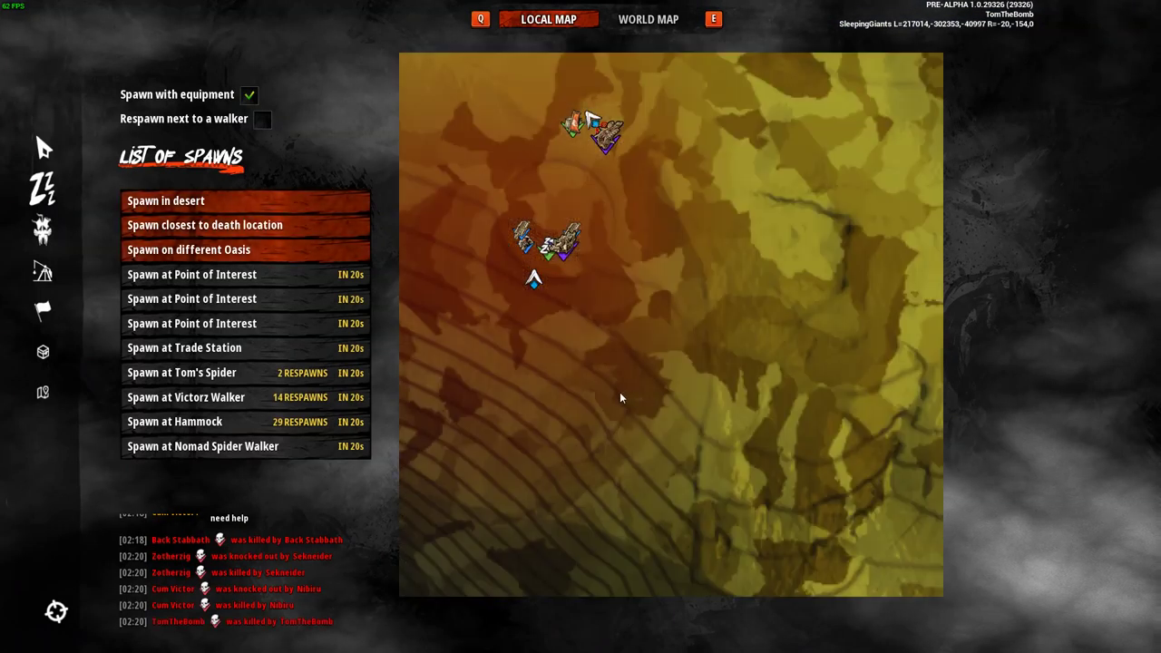
scroll(741, 275, "down", 3)
scroll(668, 272, "up", 3)
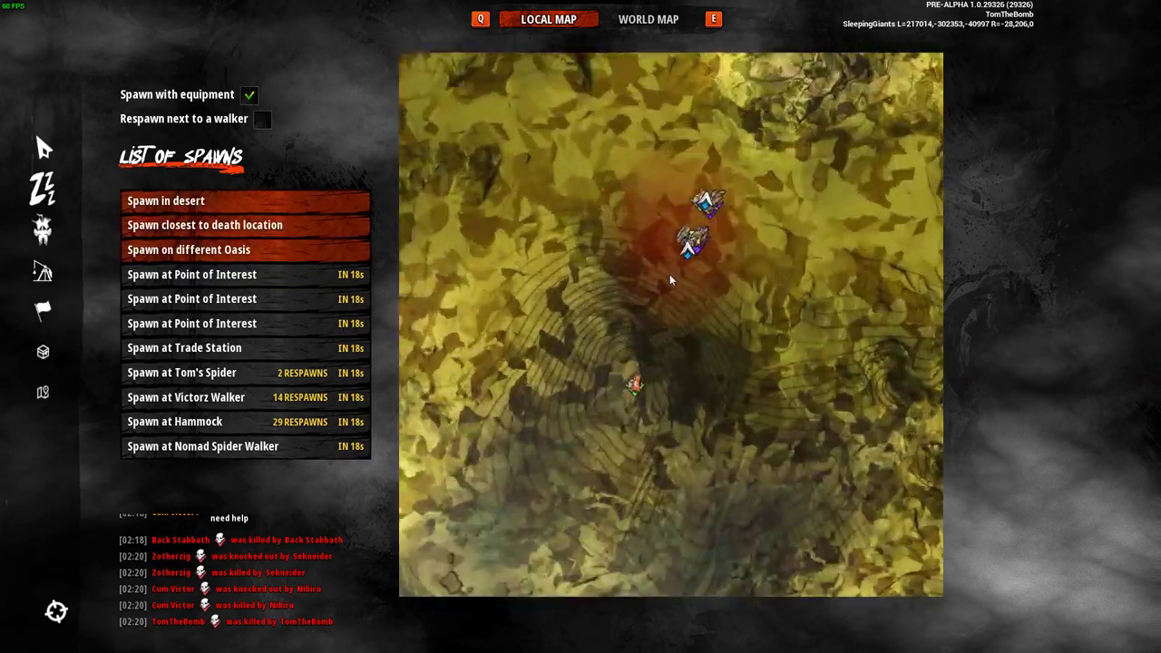
scroll(652, 381, "up", 3)
scroll(651, 381, "down", 3)
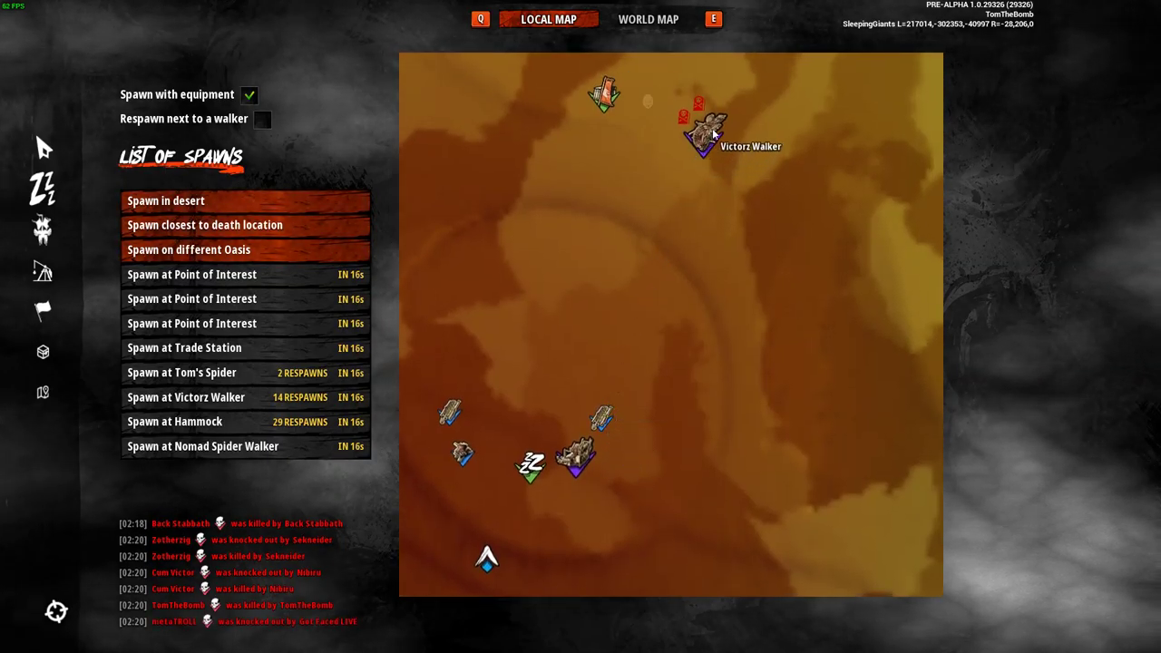
scroll(733, 376, "up", 2)
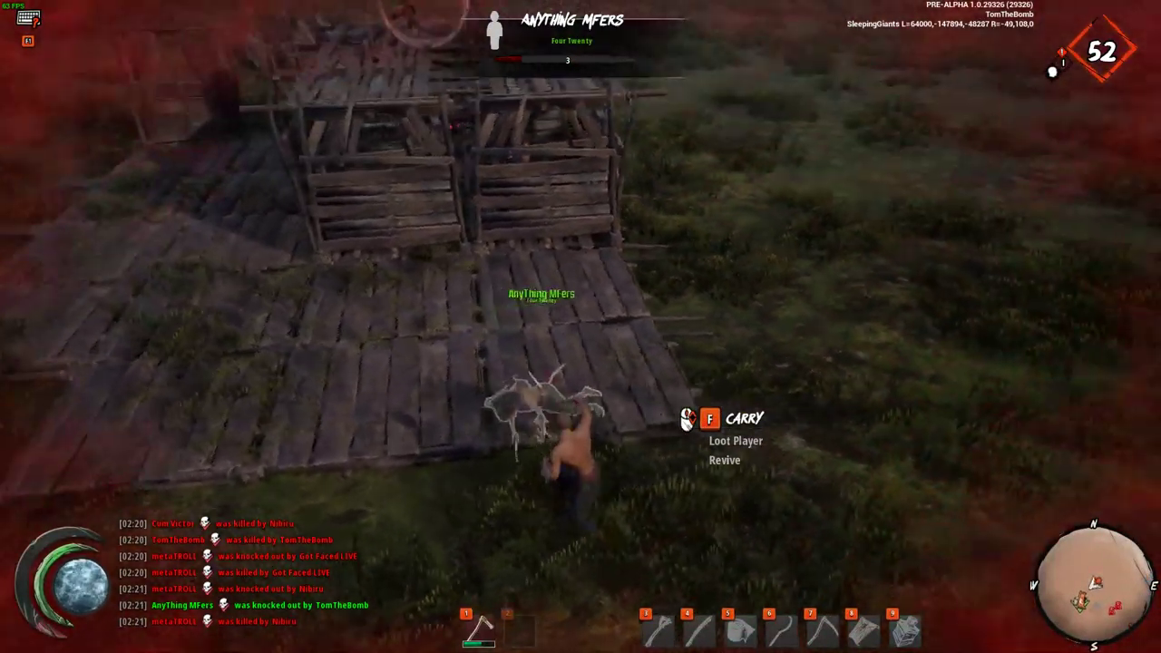
Step: Take the dead enemy player's items into the inventory
key("f")
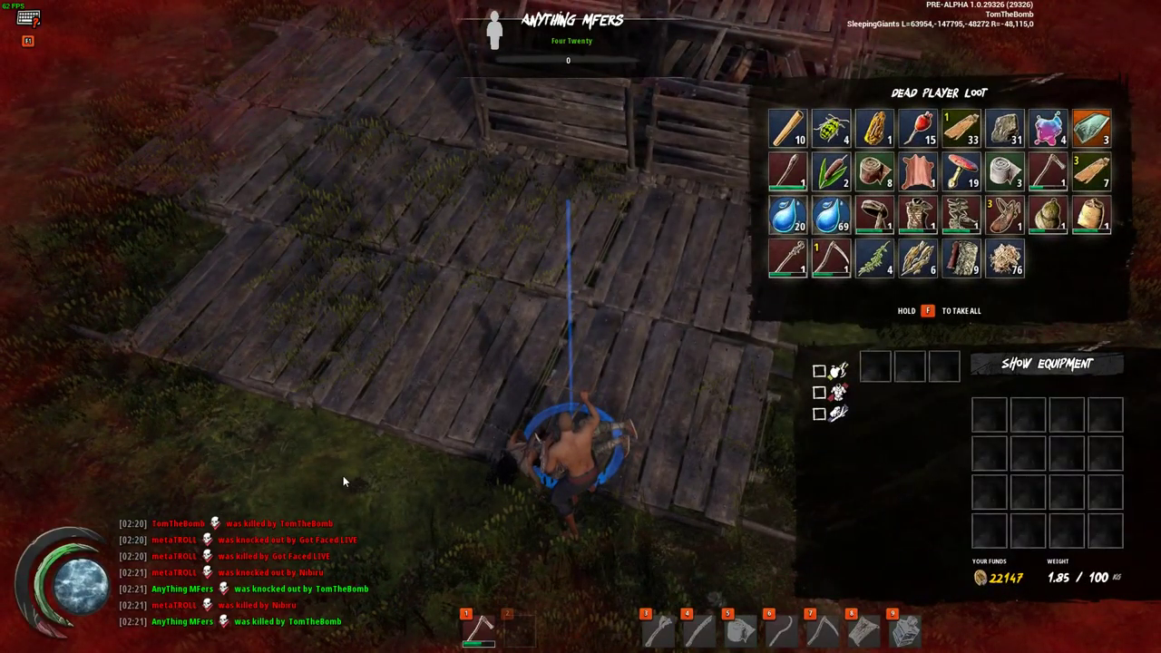
Step: Close the loot panels and return to play
key("Escape")
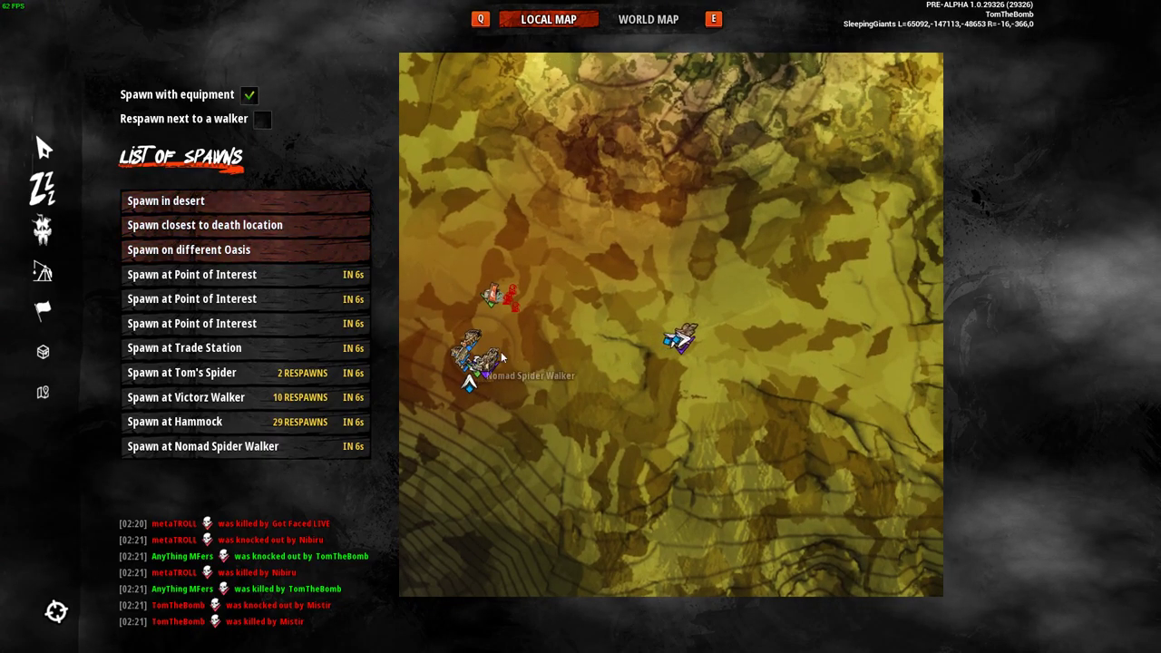
scroll(479, 362, "up", 3)
scroll(479, 362, "down", 2)
scroll(707, 282, "down", 2)
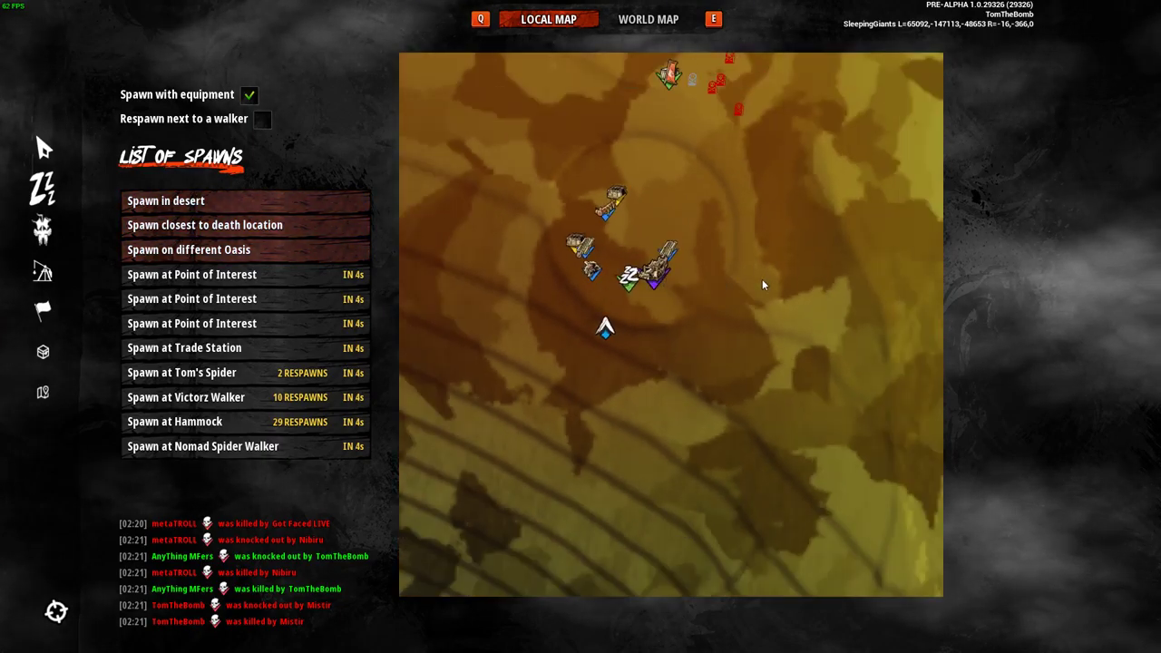
scroll(629, 343, "down", 2)
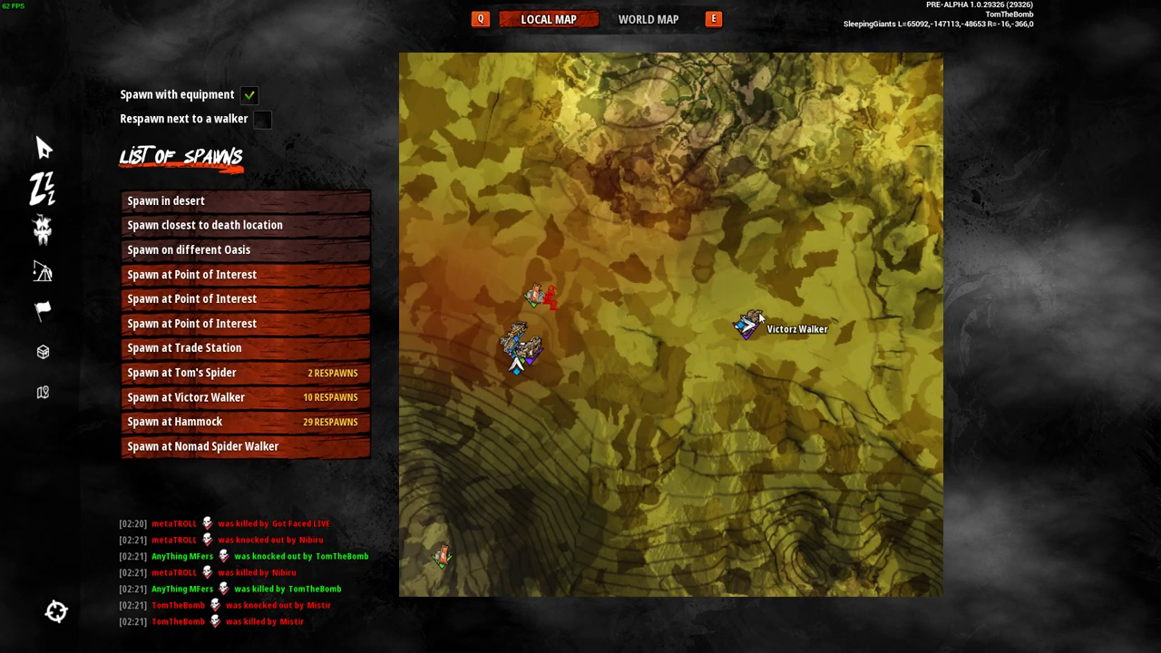
scroll(637, 436, "up", 1)
scroll(649, 339, "up", 1)
scroll(673, 265, "up", 1)
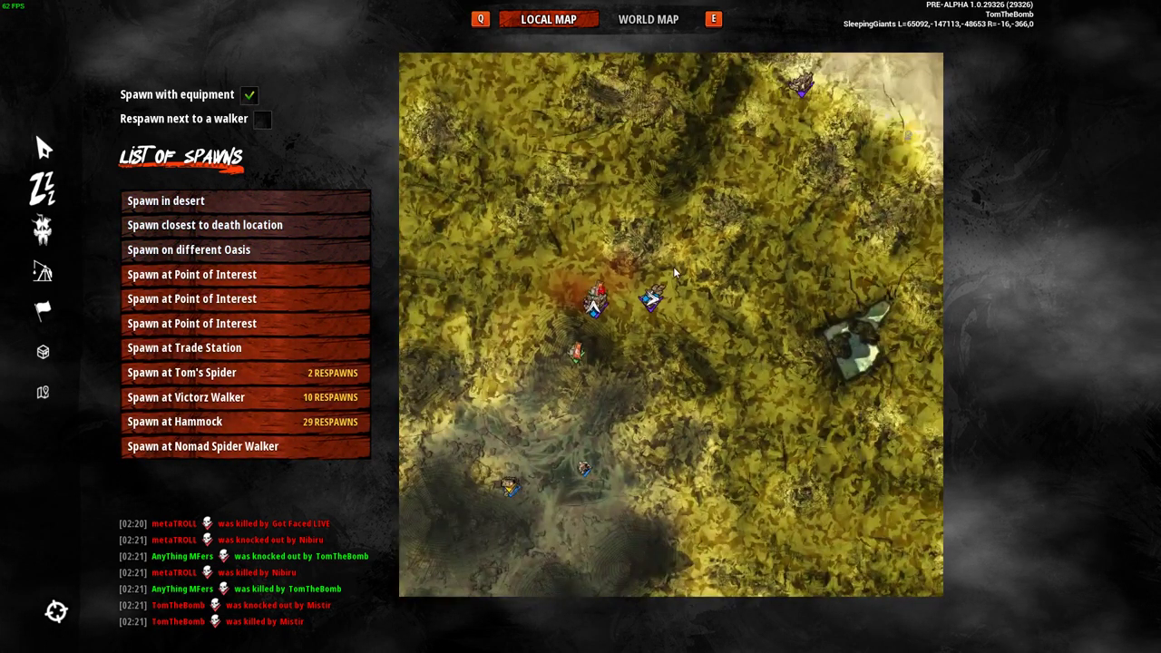
scroll(714, 354, "up", 1)
left_click_drag(670, 421, 639, 308)
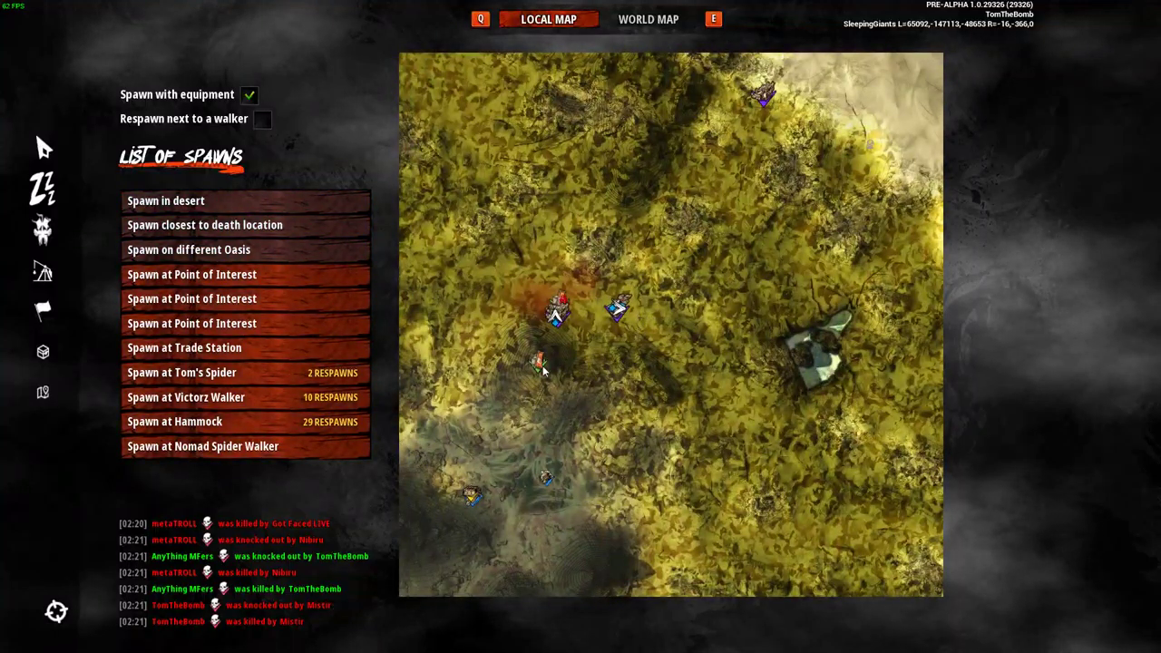
scroll(589, 231, "up", 2)
left_click_drag(590, 231, 593, 376)
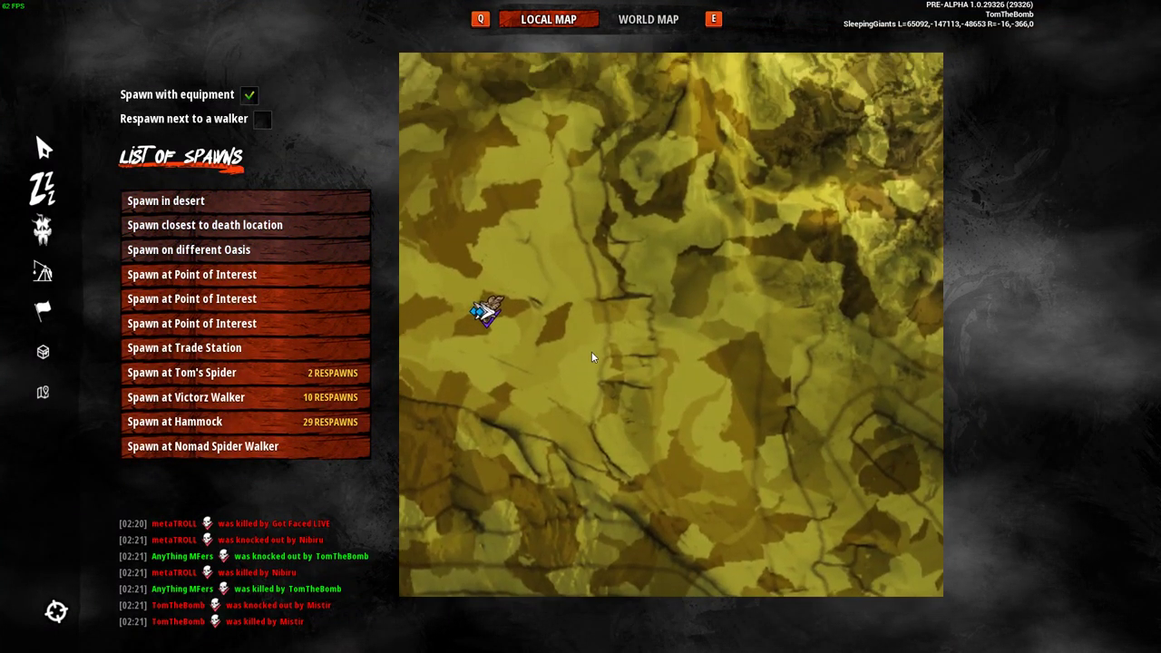
scroll(593, 375, "down", 2)
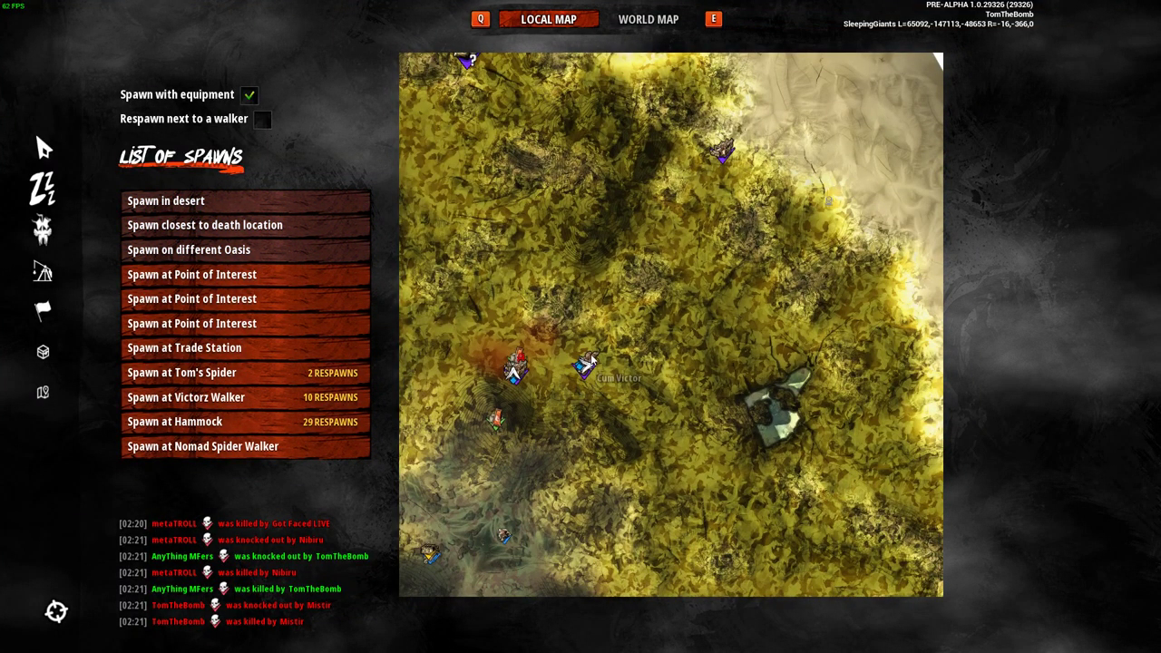
scroll(595, 357, "up", 1)
scroll(595, 360, "up", 2)
scroll(567, 385, "down", 2)
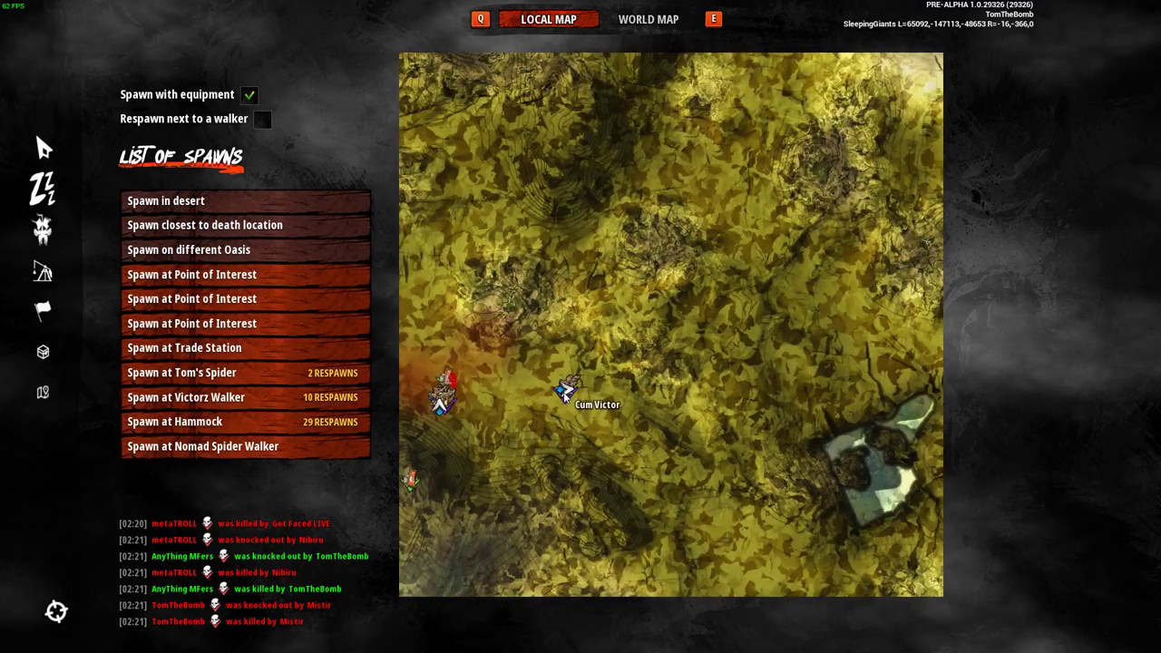